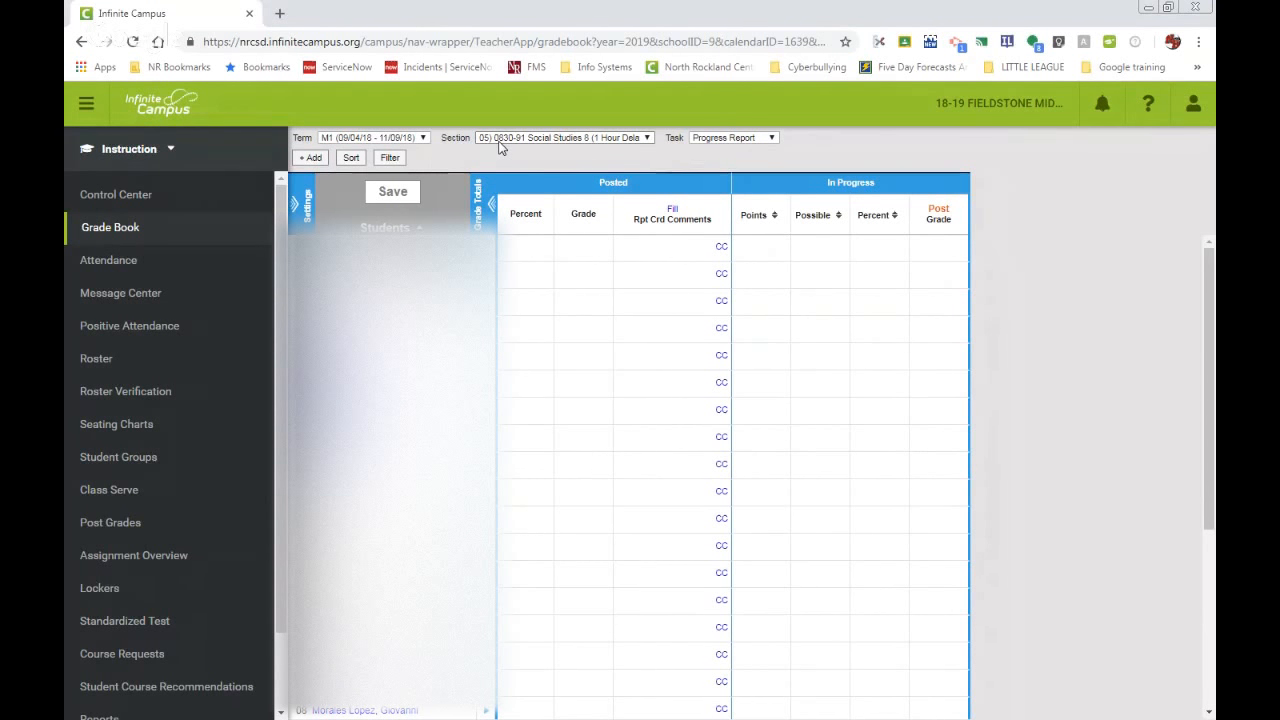
- Choose the Progress Report task for the Social Studies section, then collapse and re-expand the grade totals
click(773, 138)
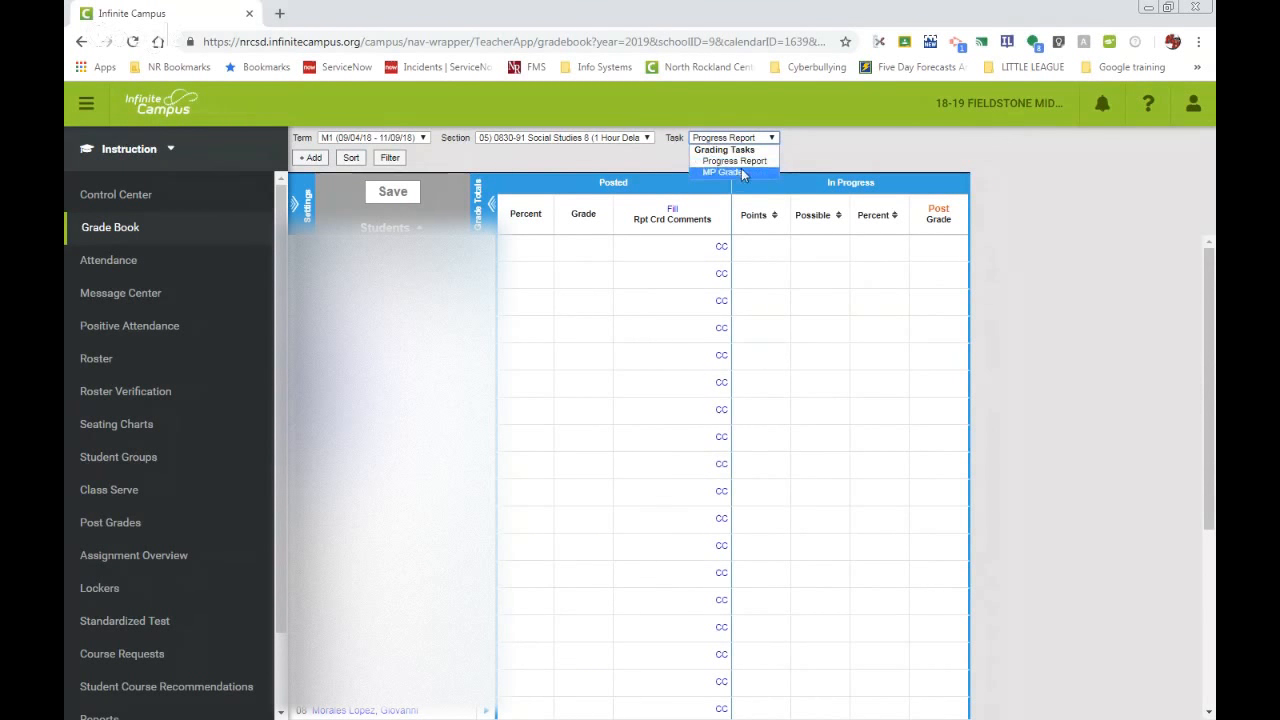
click(741, 161)
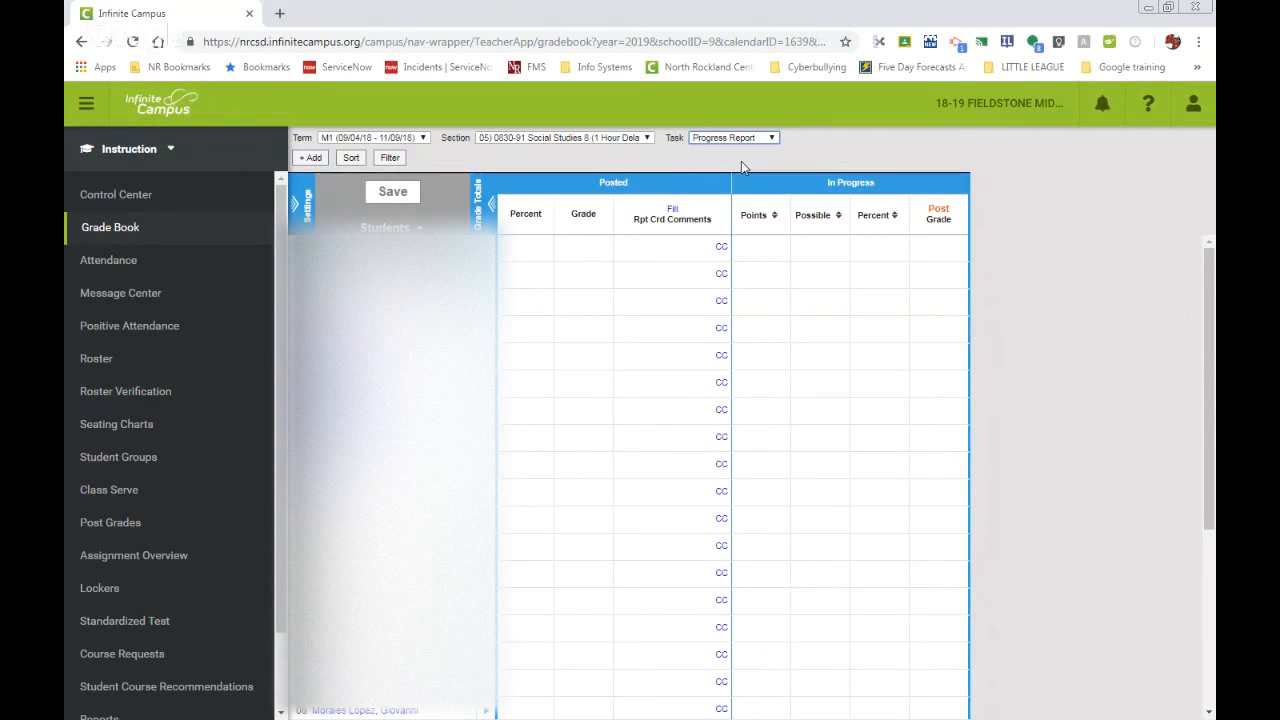
click(484, 205)
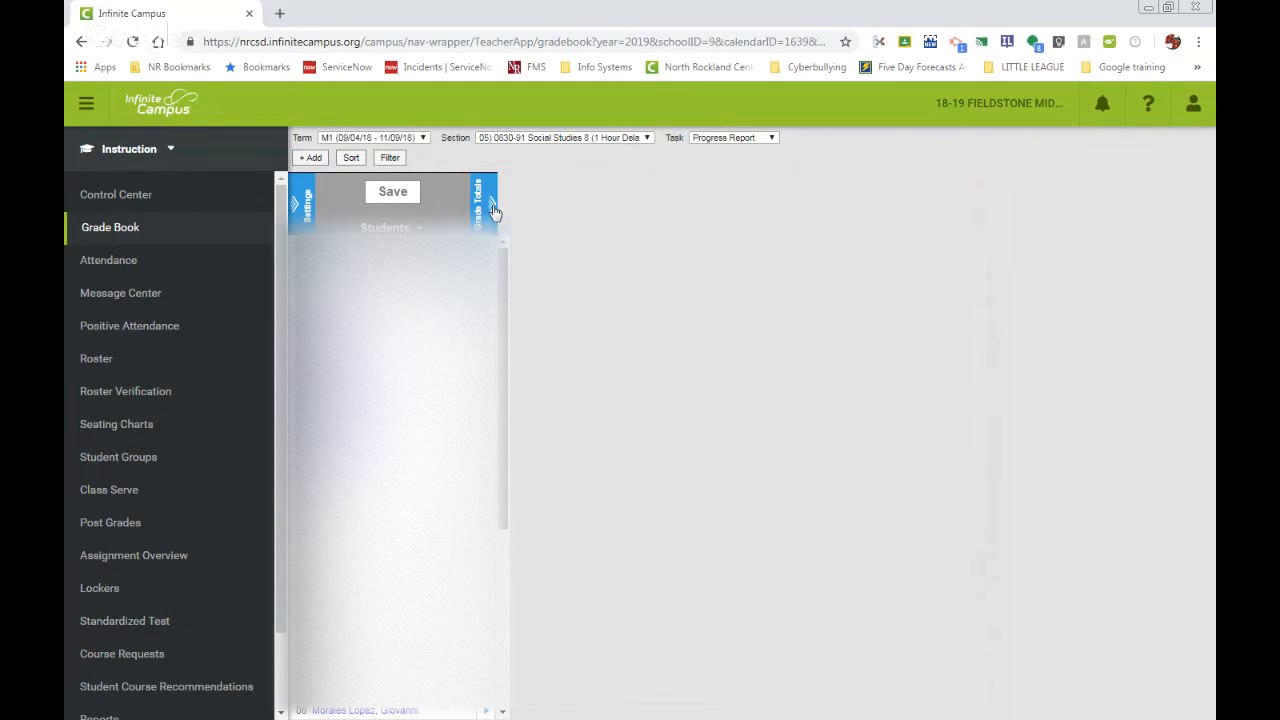
click(492, 208)
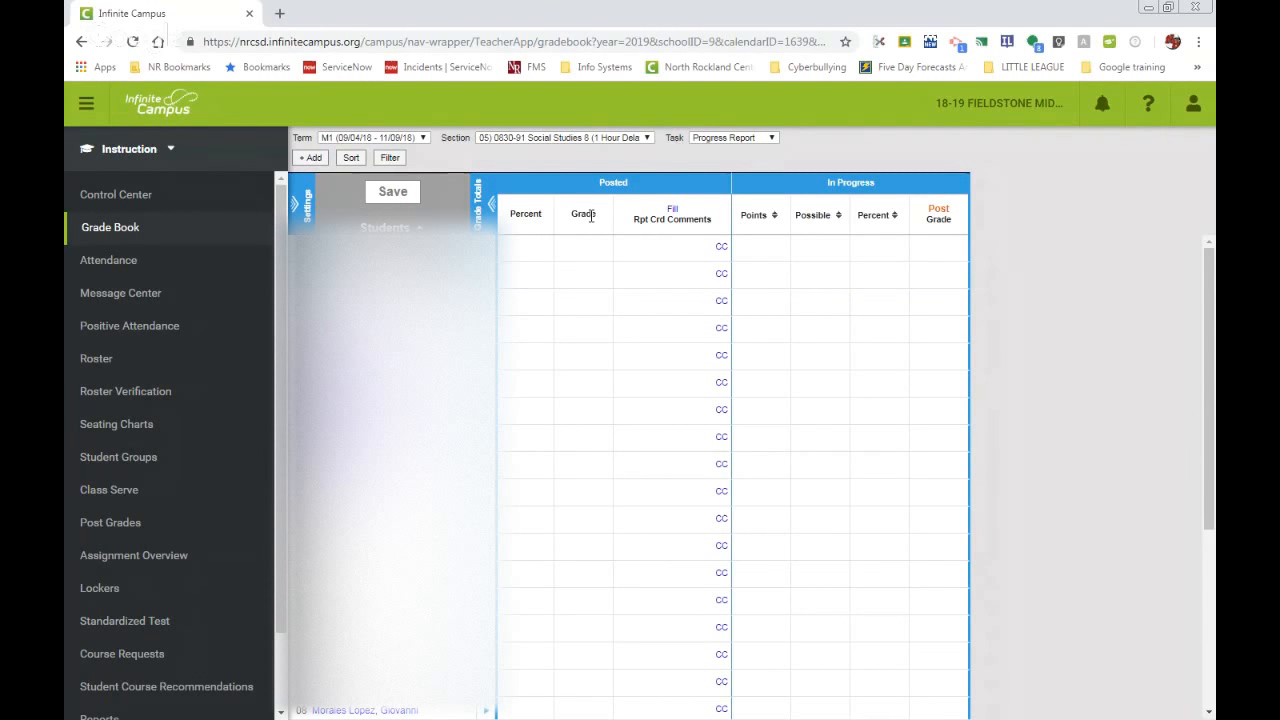
- Set the posted progress report grade to IPR for the first three students in the grade book
click(592, 247)
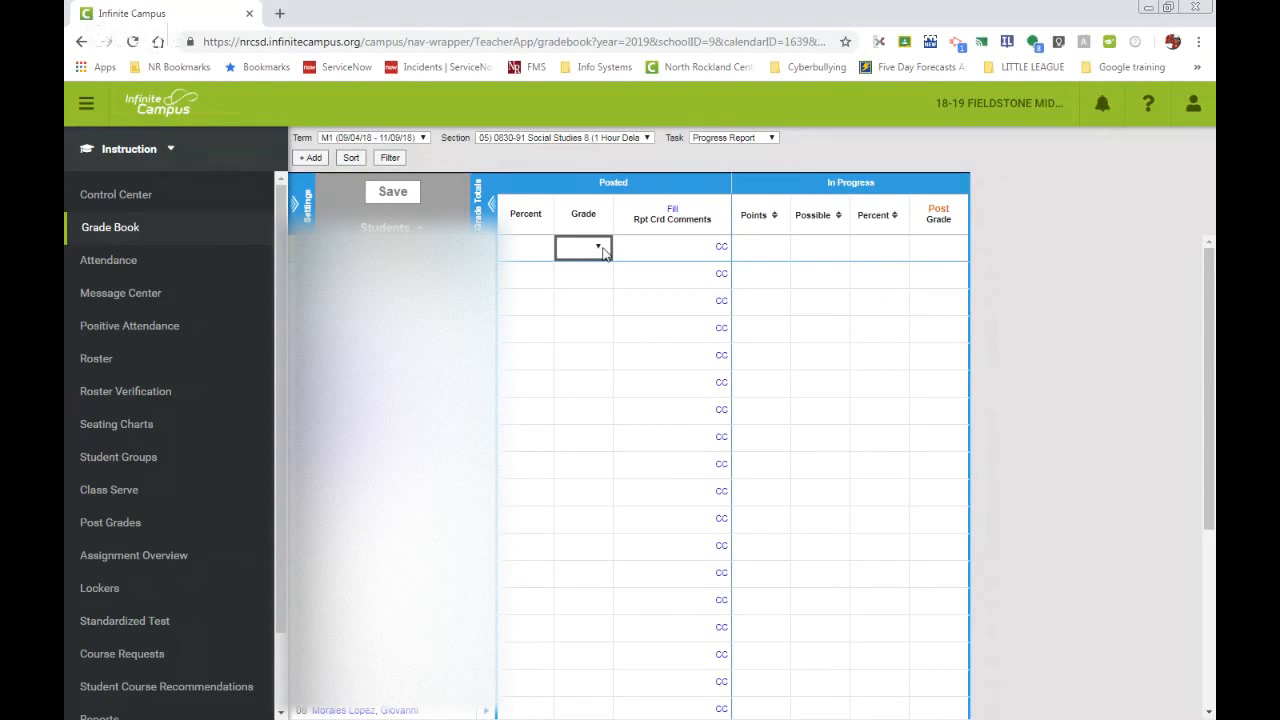
click(599, 249)
click(577, 273)
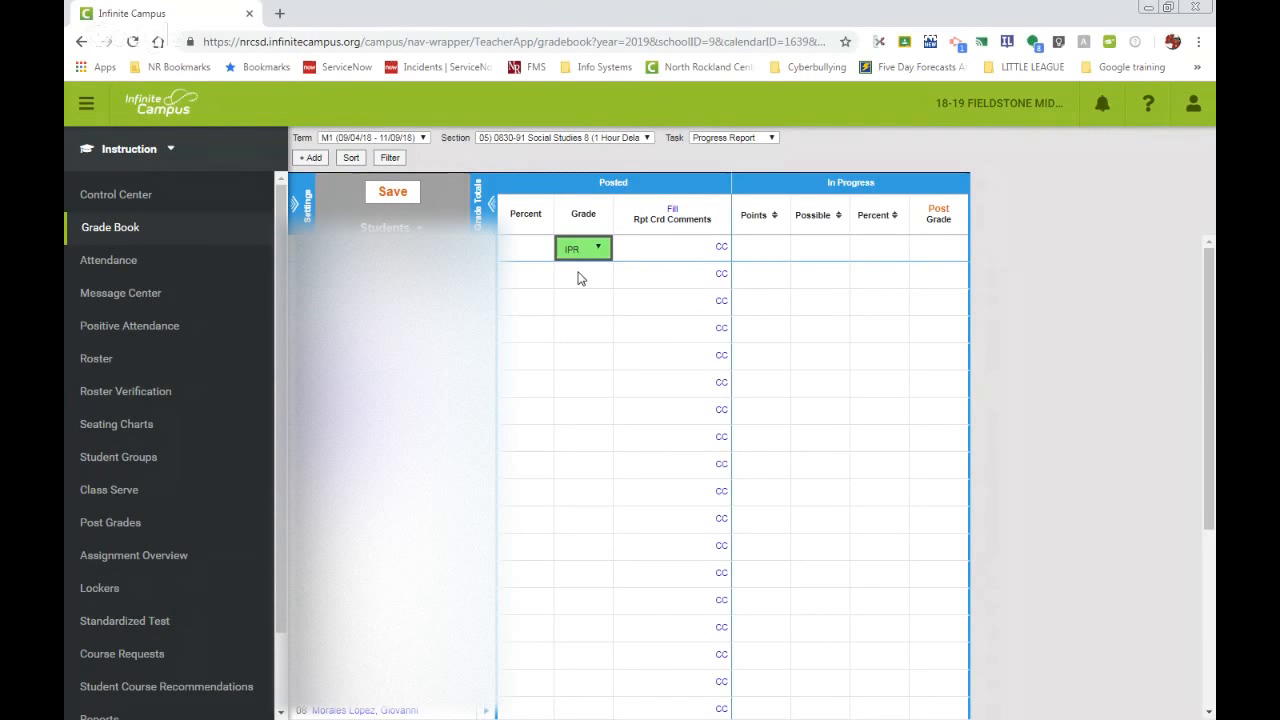
click(600, 275)
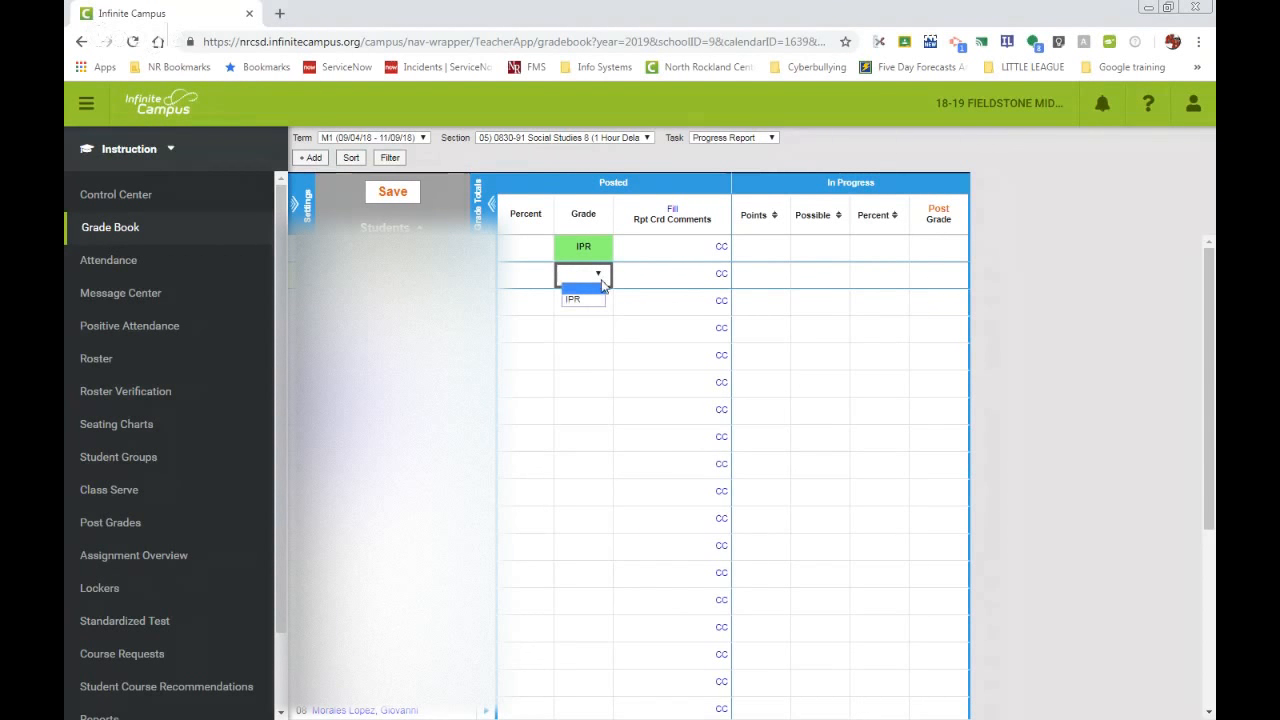
click(587, 304)
click(588, 304)
click(572, 321)
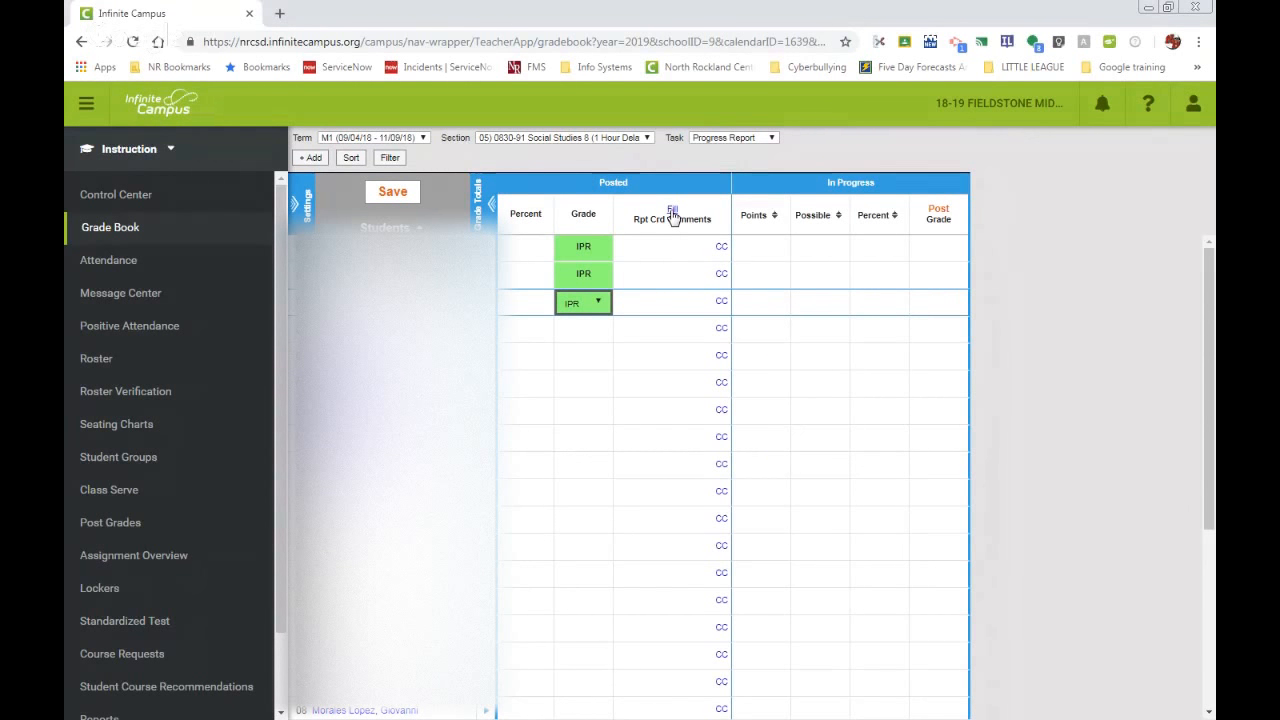
- Add canned comments E300 (Encouraged to make better choices when interacting with peers) and E302 (Is doing excellent work) for the first student
click(720, 250)
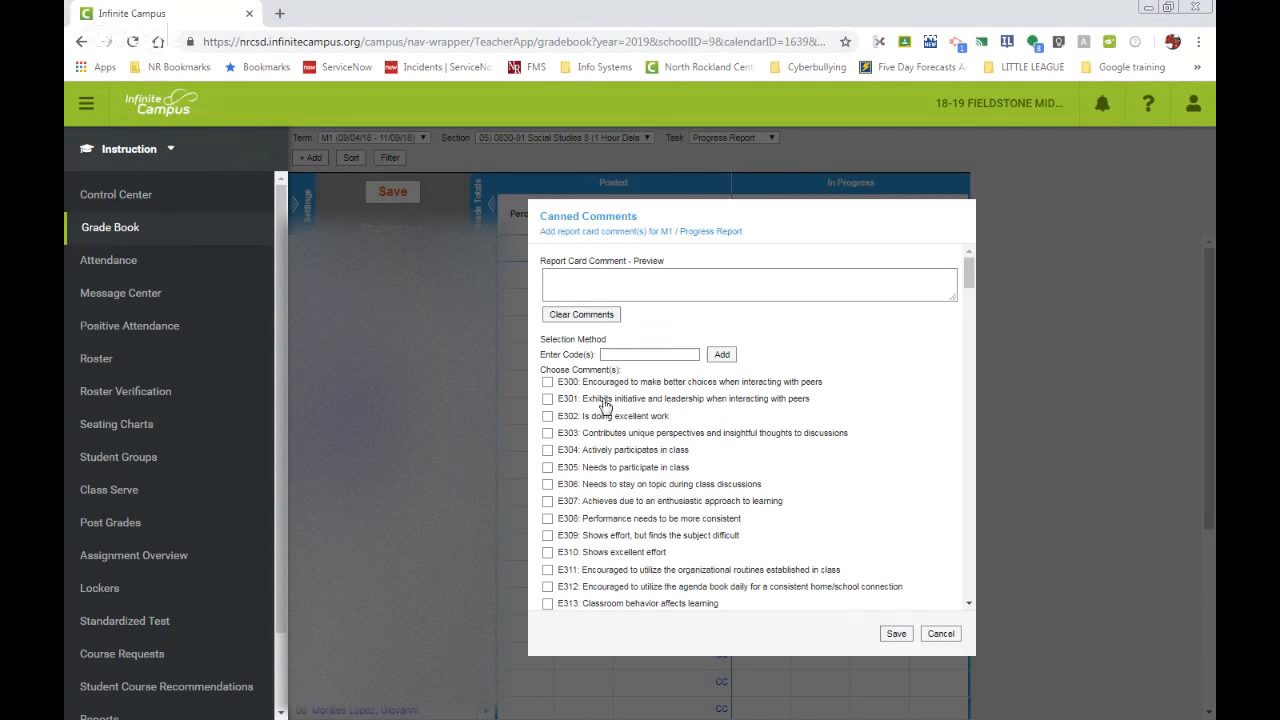
scroll(622, 553, down, 5)
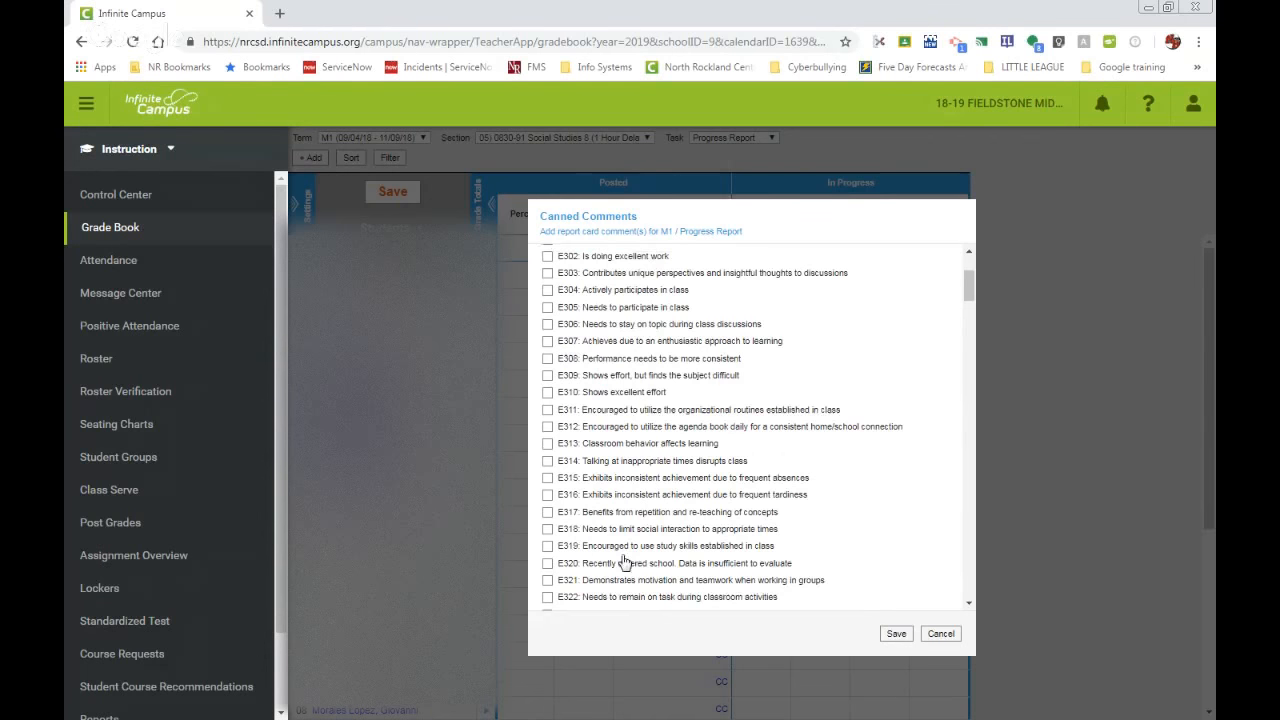
scroll(624, 563, down, 1)
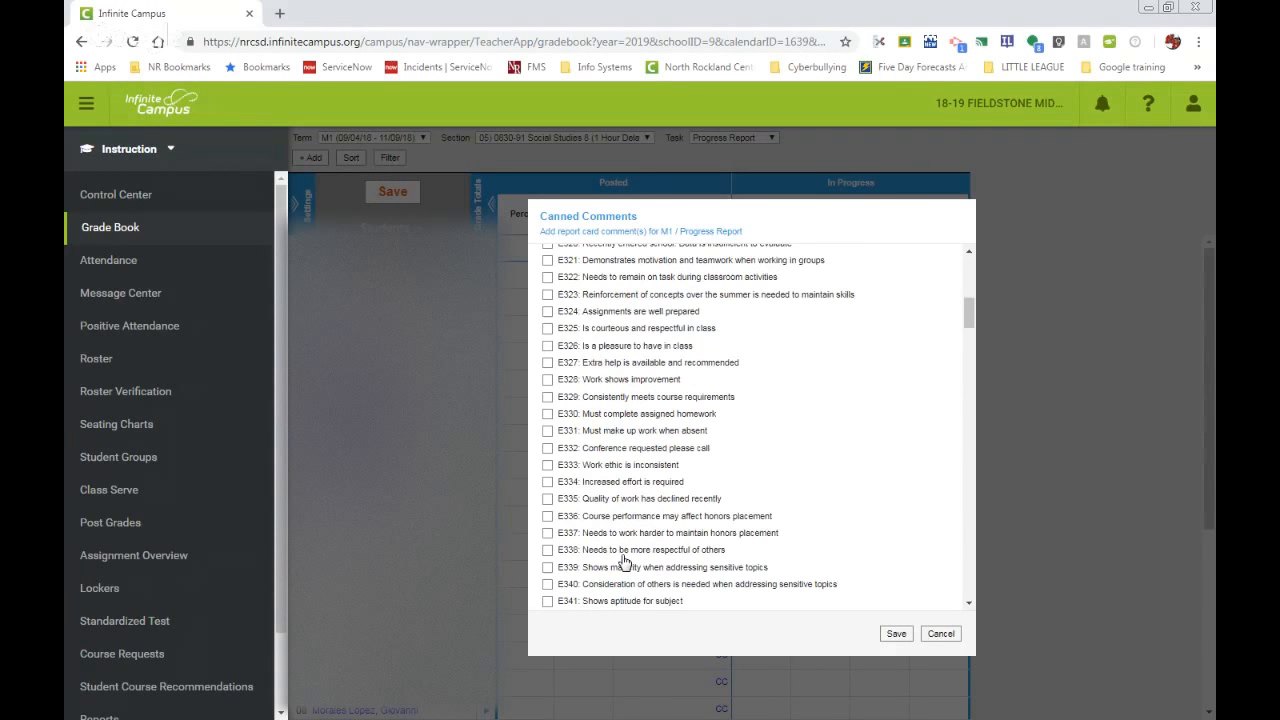
scroll(622, 563, down, 5)
scroll(622, 563, up, 12)
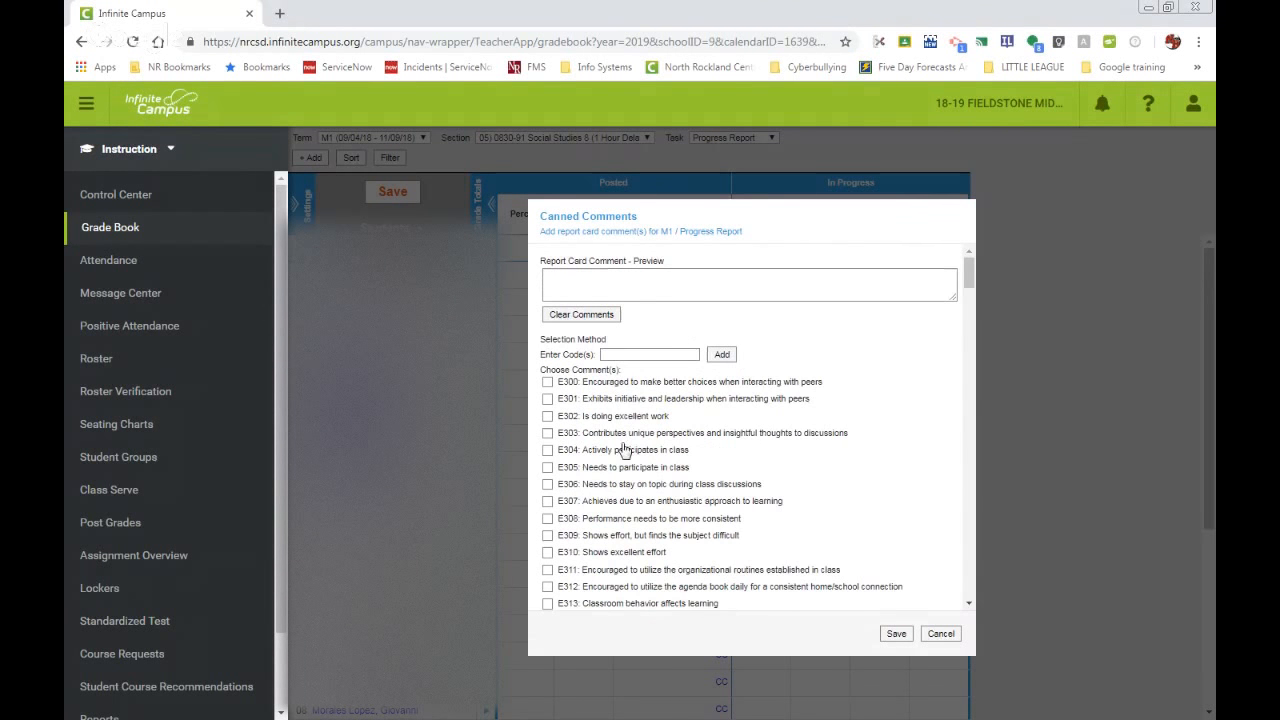
click(547, 382)
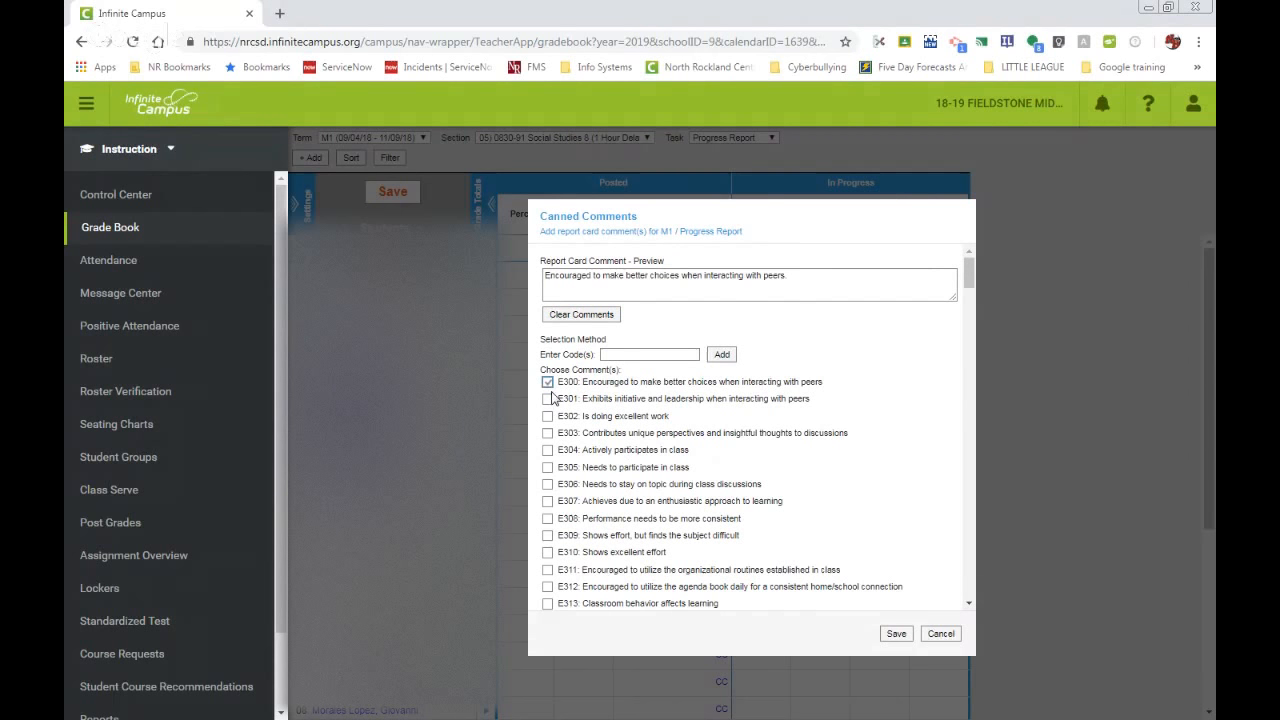
click(547, 416)
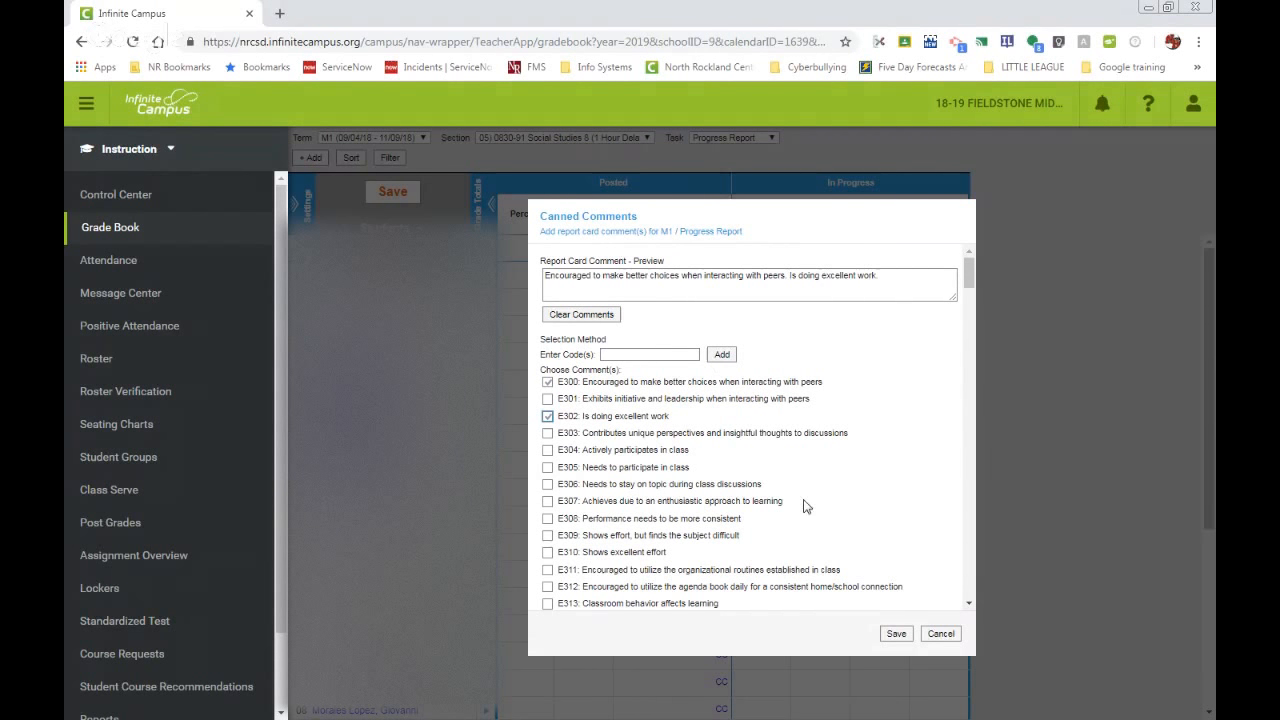
click(896, 634)
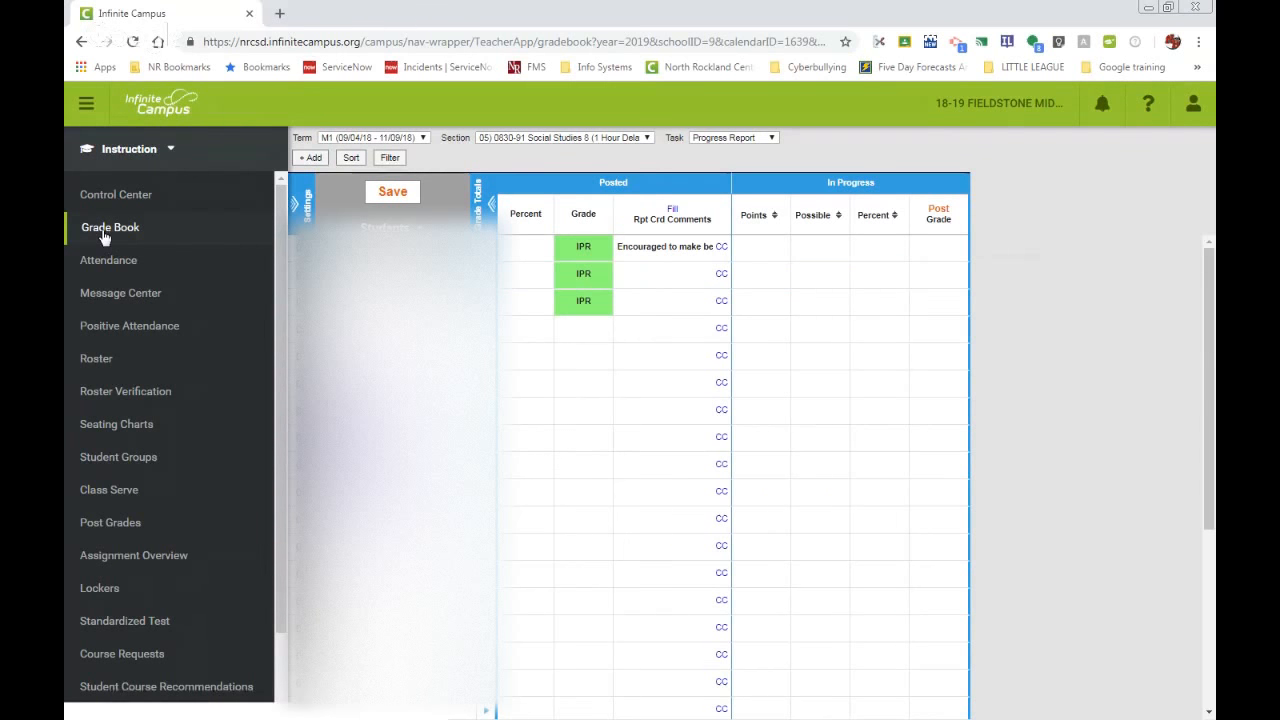
- Clear the posted IPR grades of the first and second students in the grade book
click(589, 248)
click(589, 248)
click(585, 265)
click(598, 279)
click(598, 279)
click(588, 291)
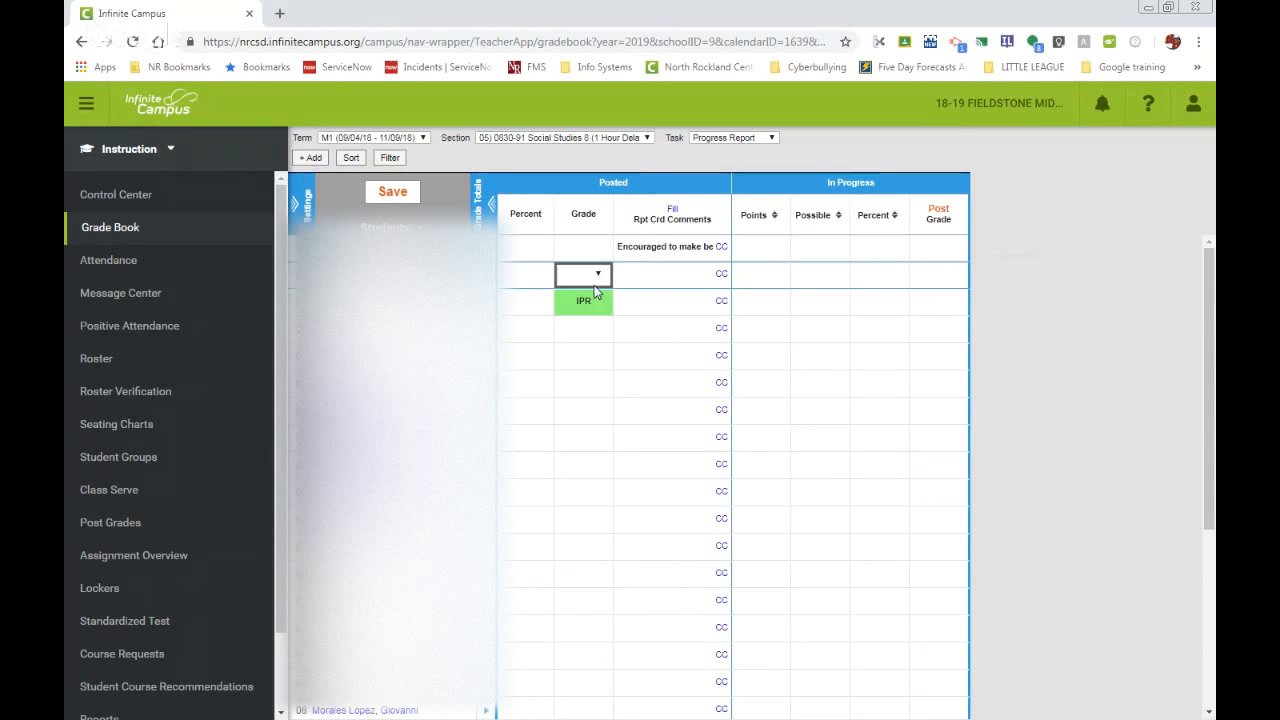
- Select IPR as the posted grade for the third, second and first students in the grade book
click(602, 305)
click(602, 305)
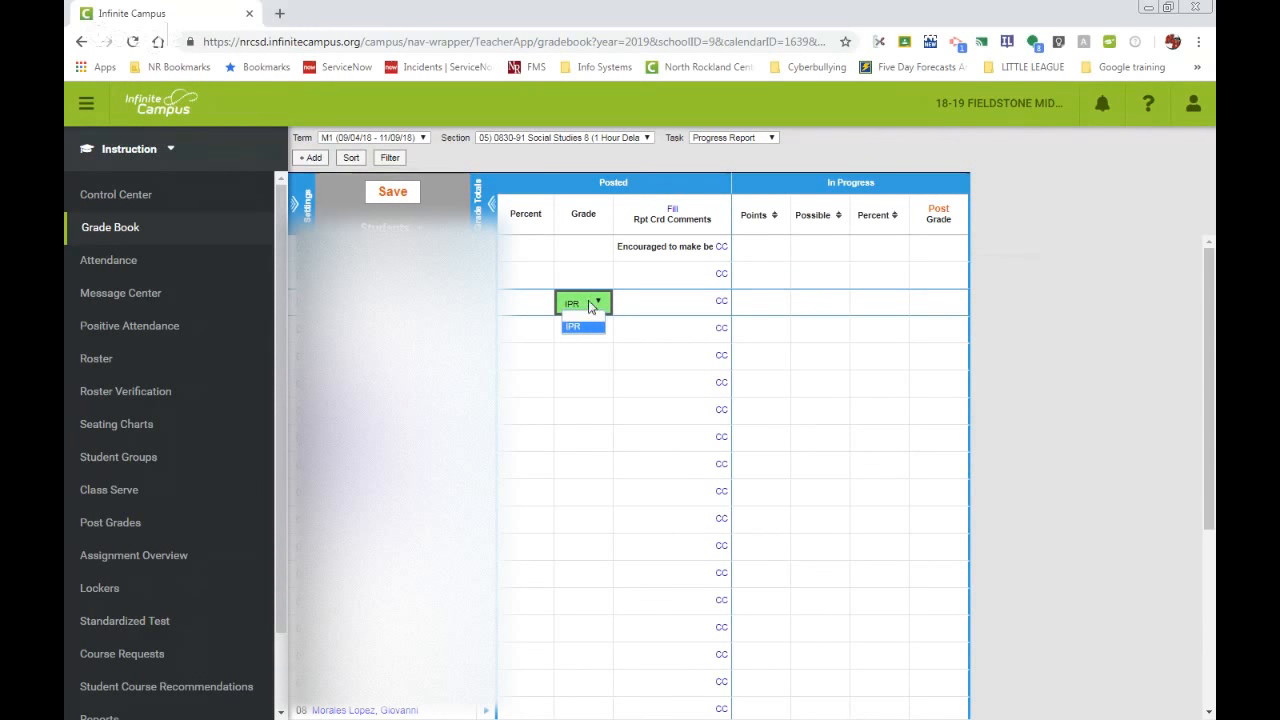
click(592, 328)
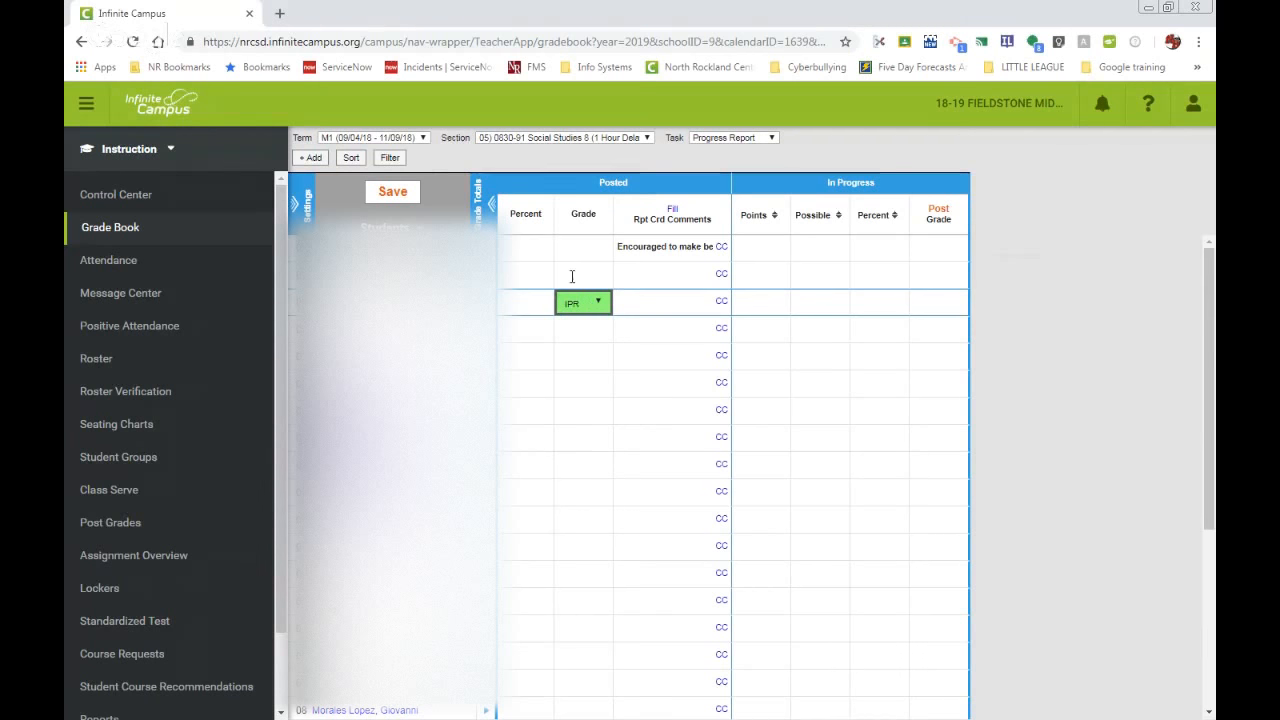
click(597, 276)
click(598, 277)
click(580, 299)
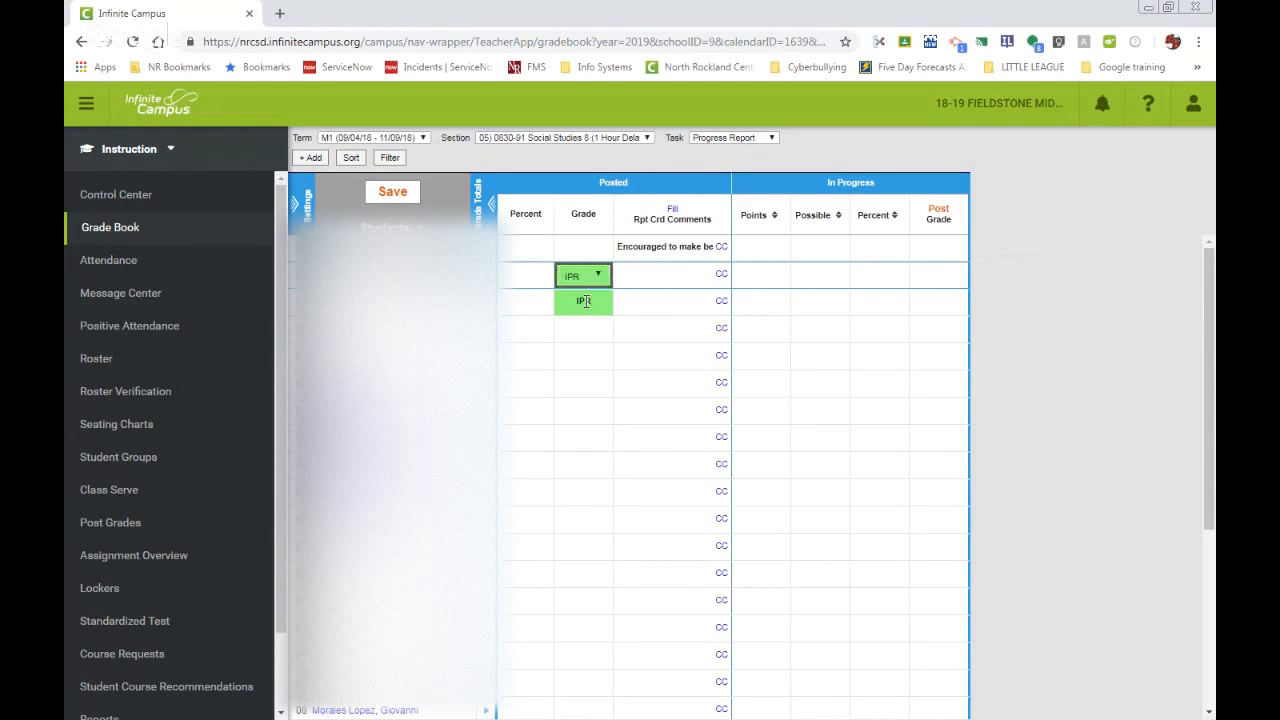
click(599, 248)
click(600, 248)
click(597, 271)
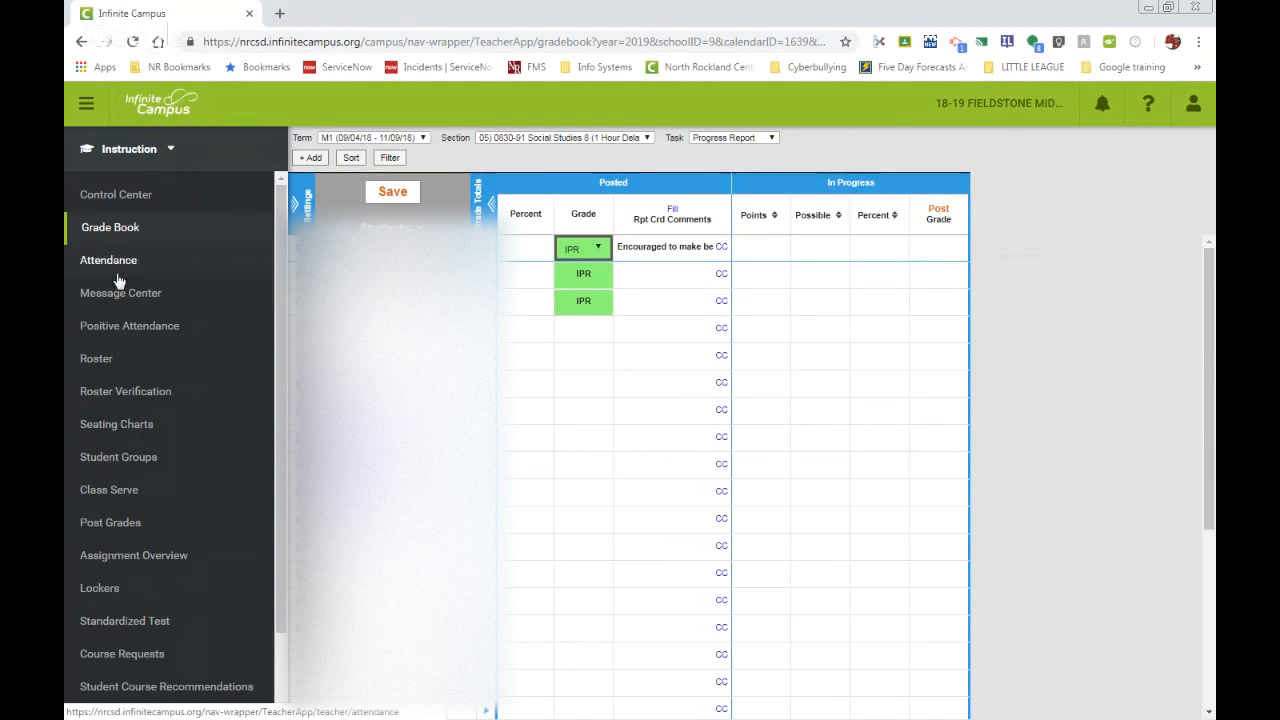
- Open Post Grades, leaving the grade book without saving, and choose the Progress Report task
click(110, 522)
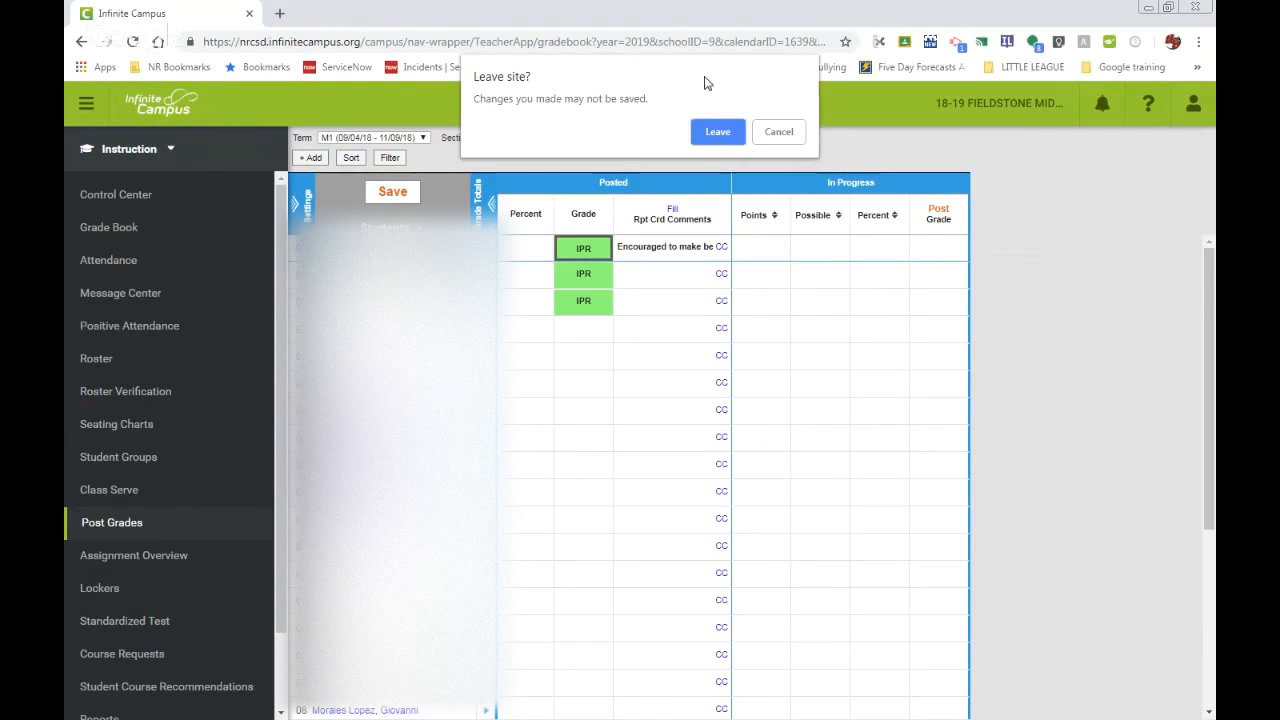
click(718, 134)
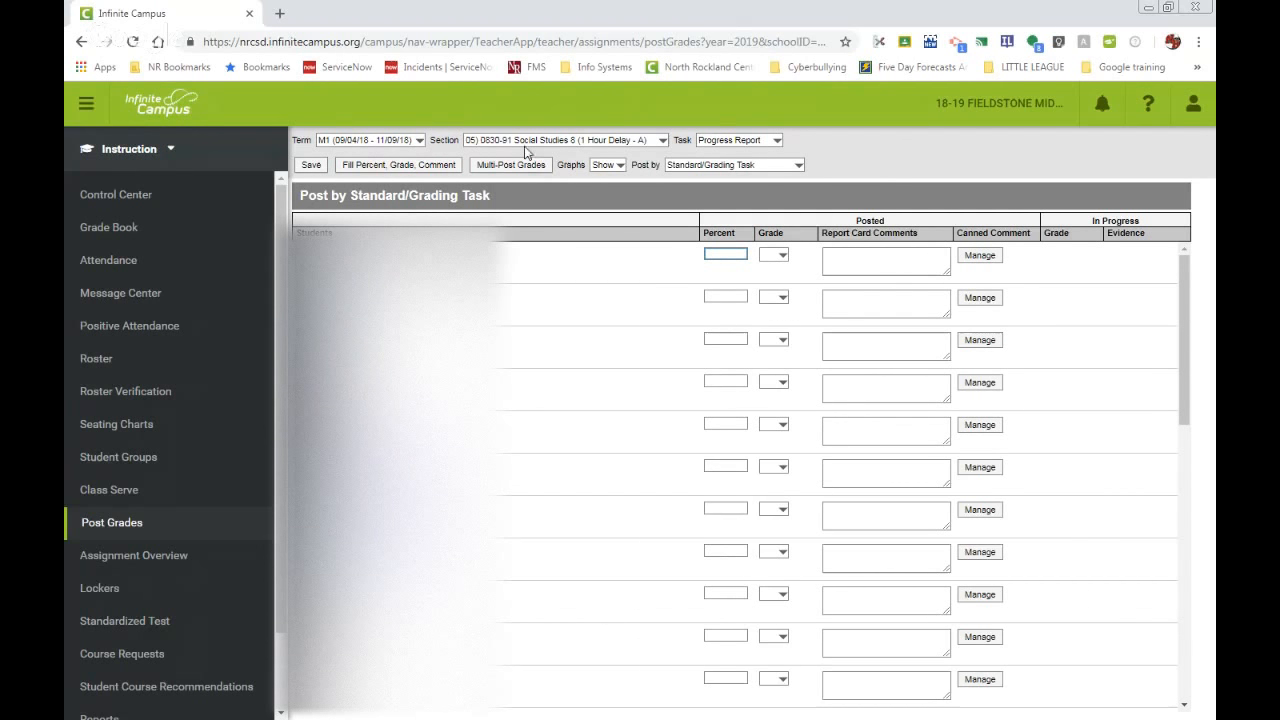
click(776, 146)
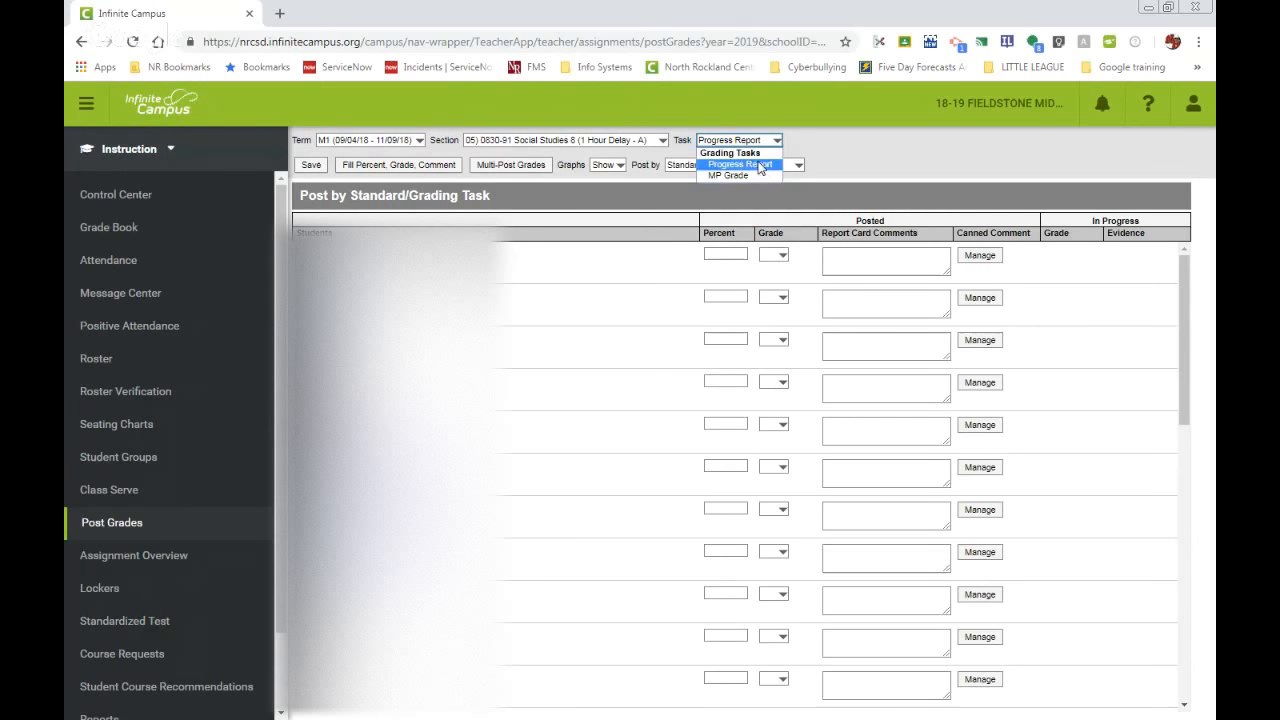
click(759, 165)
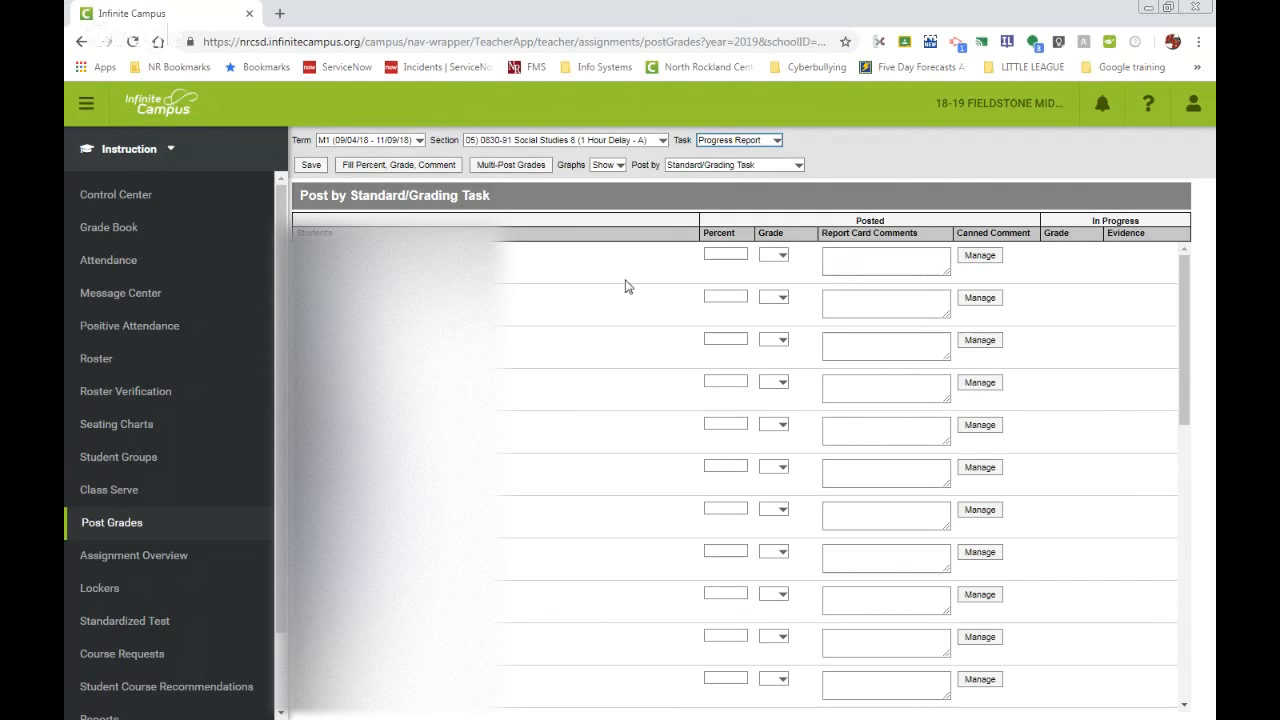
- Set the grade to IPR individually for the first three students in the Post Grades list
click(783, 257)
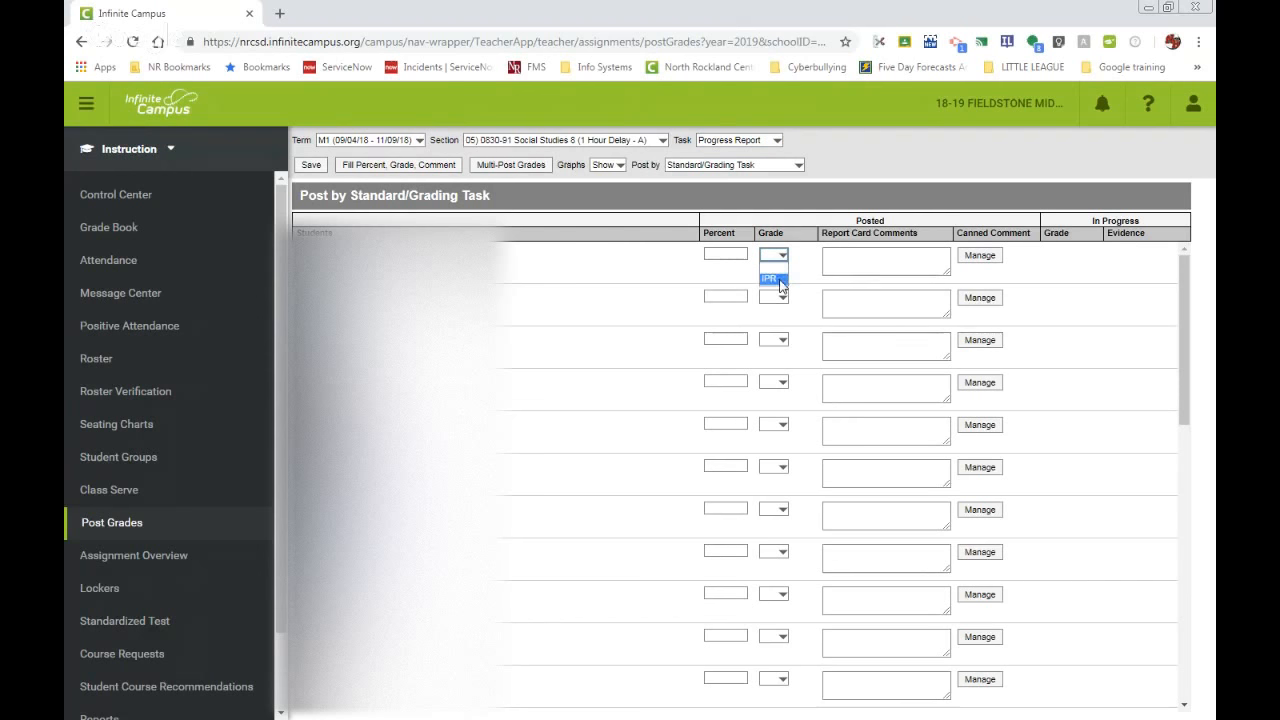
click(776, 280)
click(783, 297)
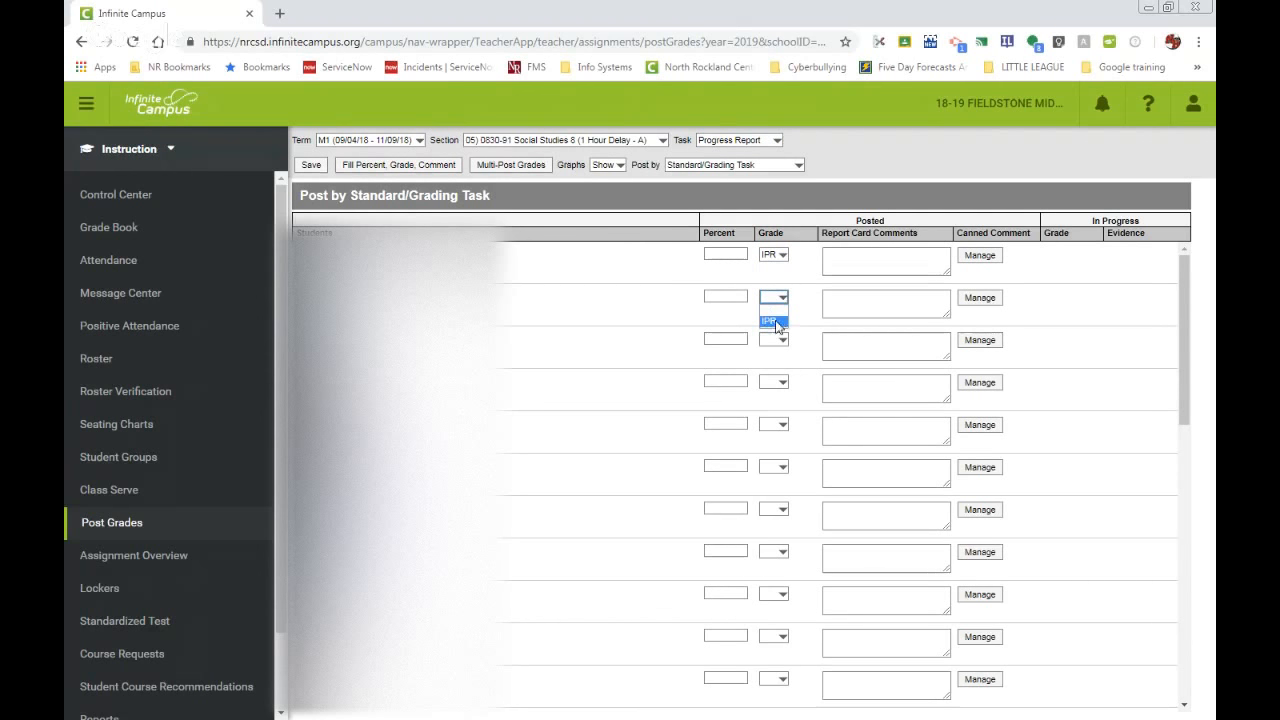
click(776, 321)
click(783, 342)
click(778, 364)
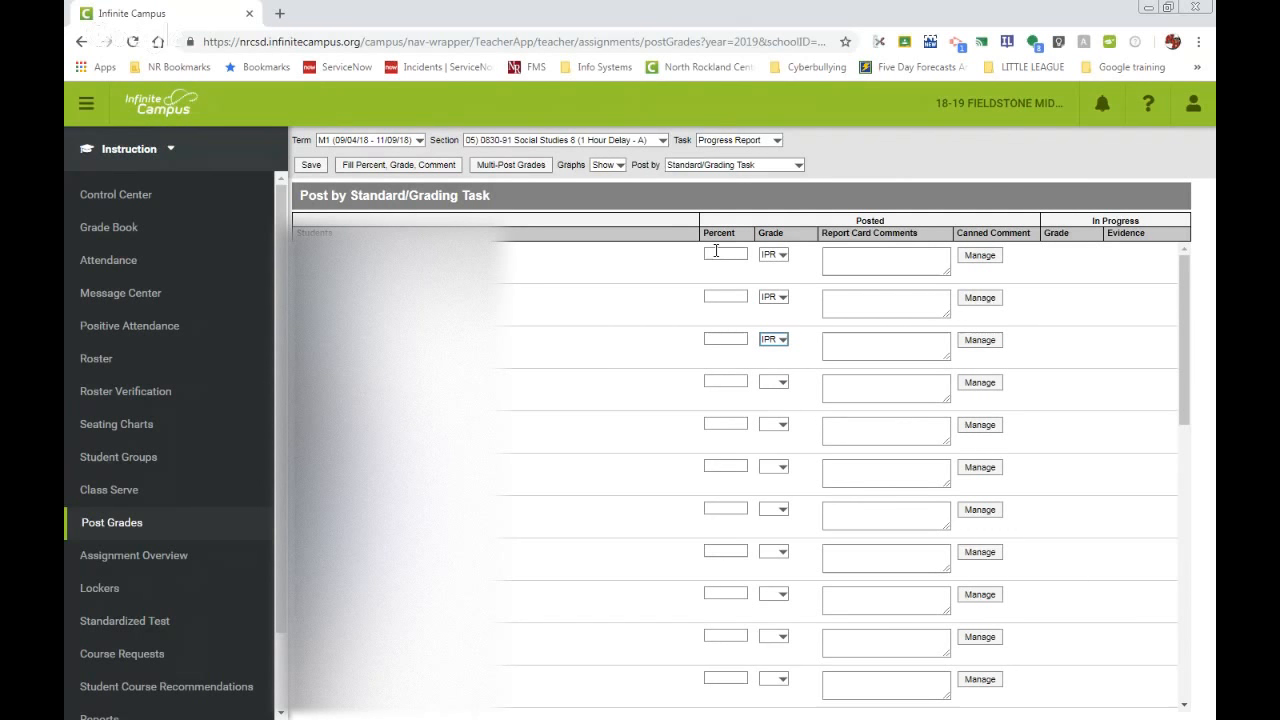
- Add canned comments E300 and E301 (Exhibits initiative and leadership when interacting with peers) to the first student in Post Grades
click(979, 256)
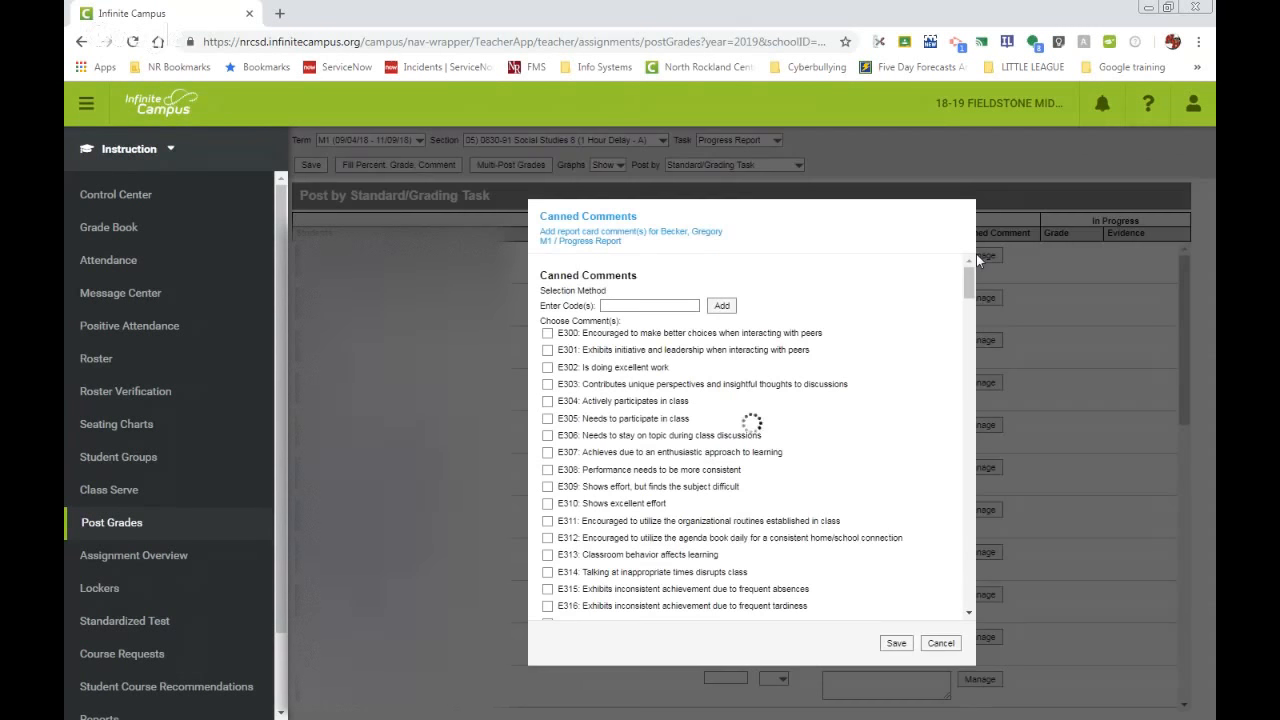
click(547, 334)
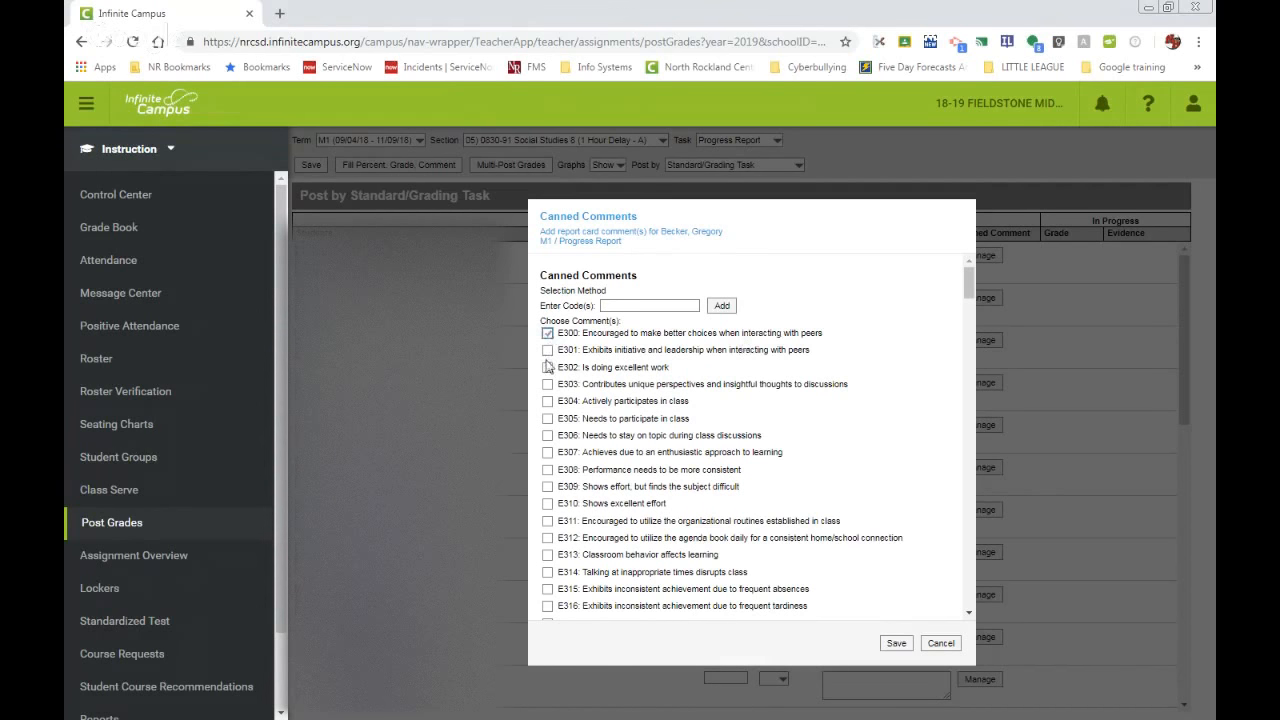
click(547, 350)
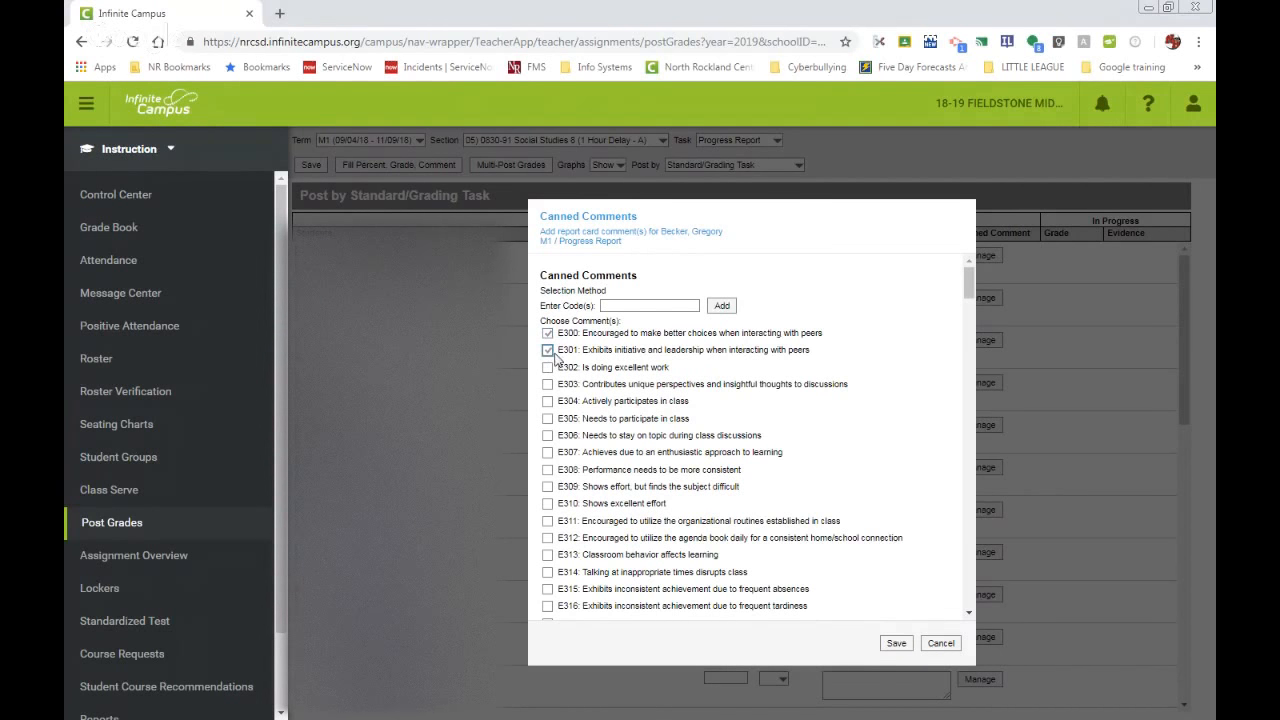
click(894, 644)
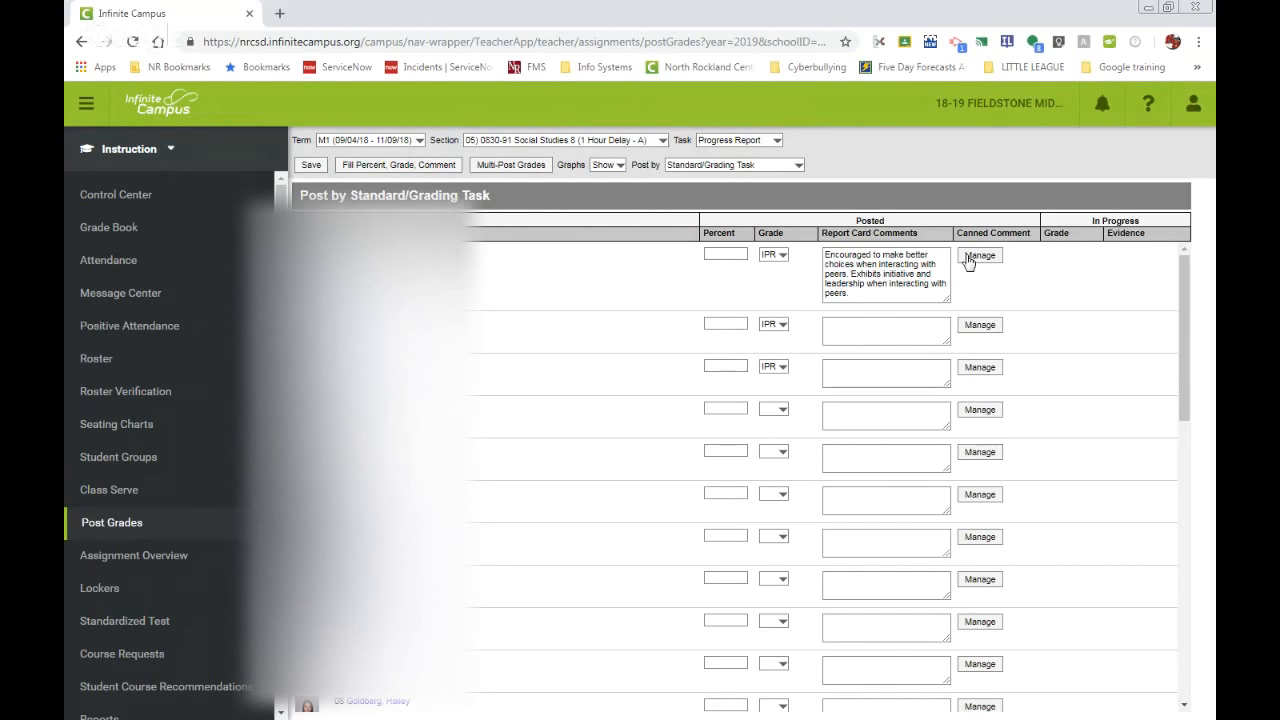
- Fill grade IPR and canned comment E302 (Is doing excellent work) for all students, confirm the update and review the list
click(380, 168)
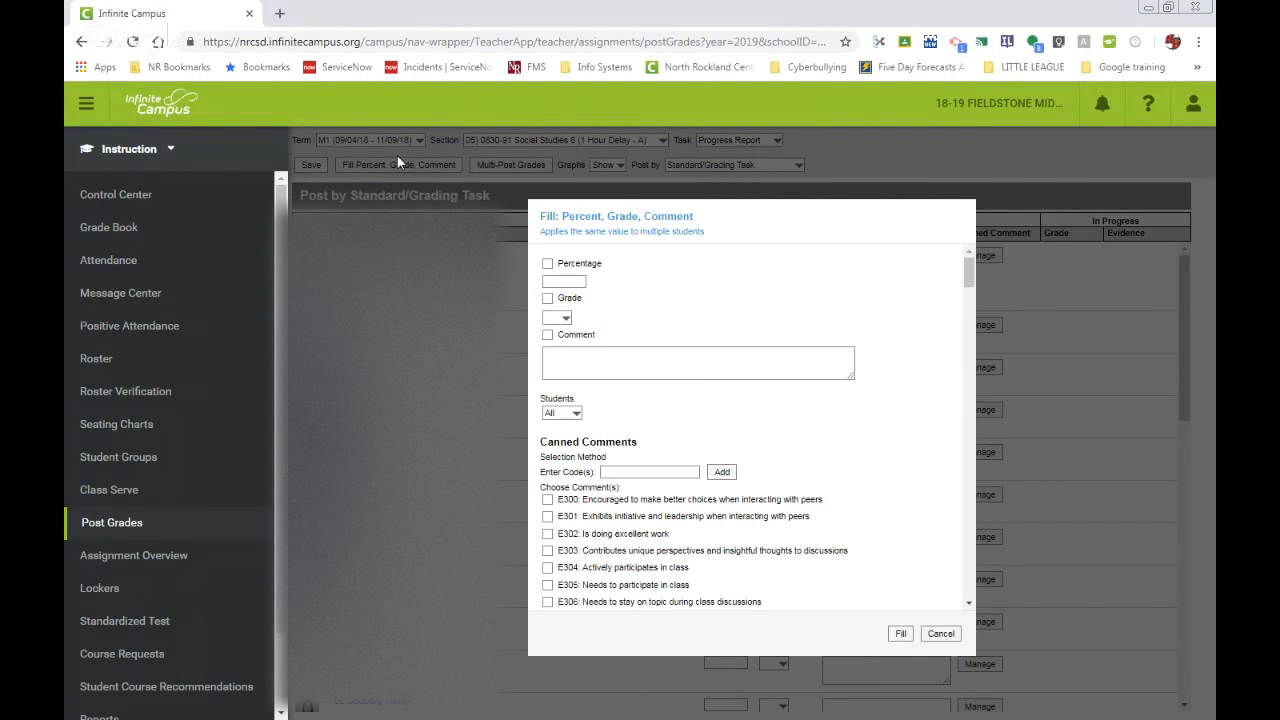
click(547, 299)
click(563, 318)
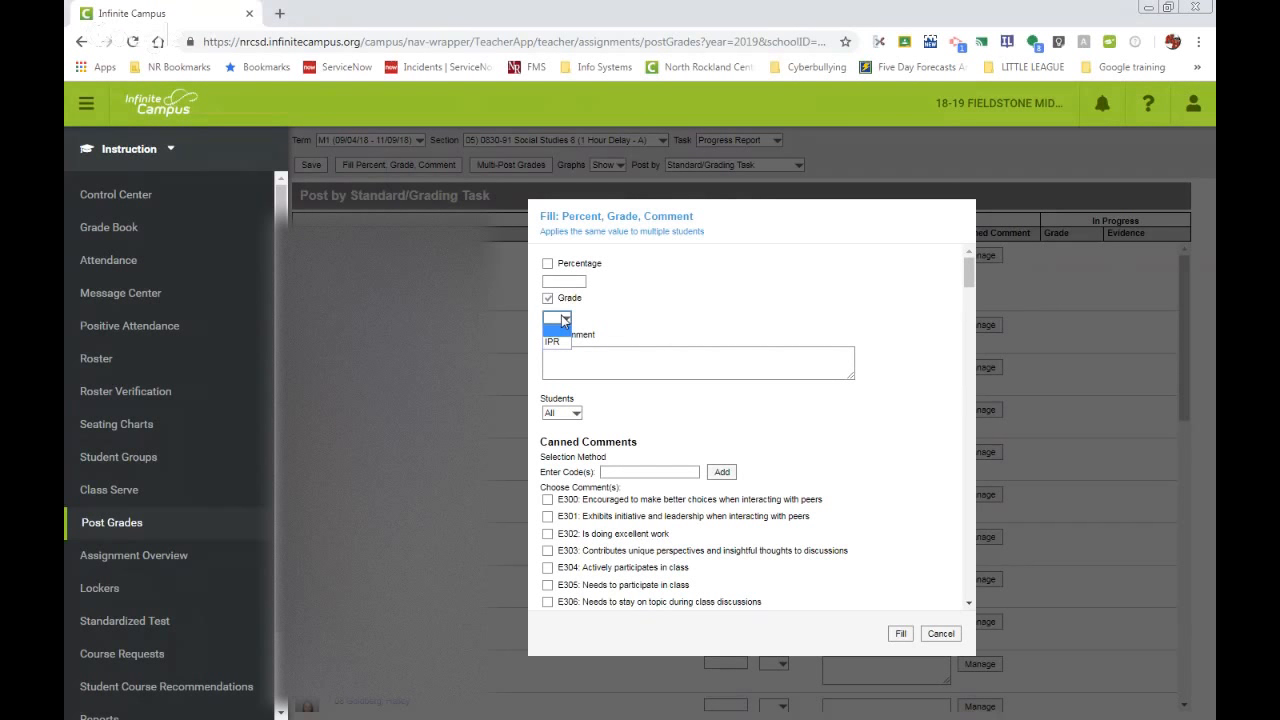
click(554, 342)
scroll(603, 417, down, 3)
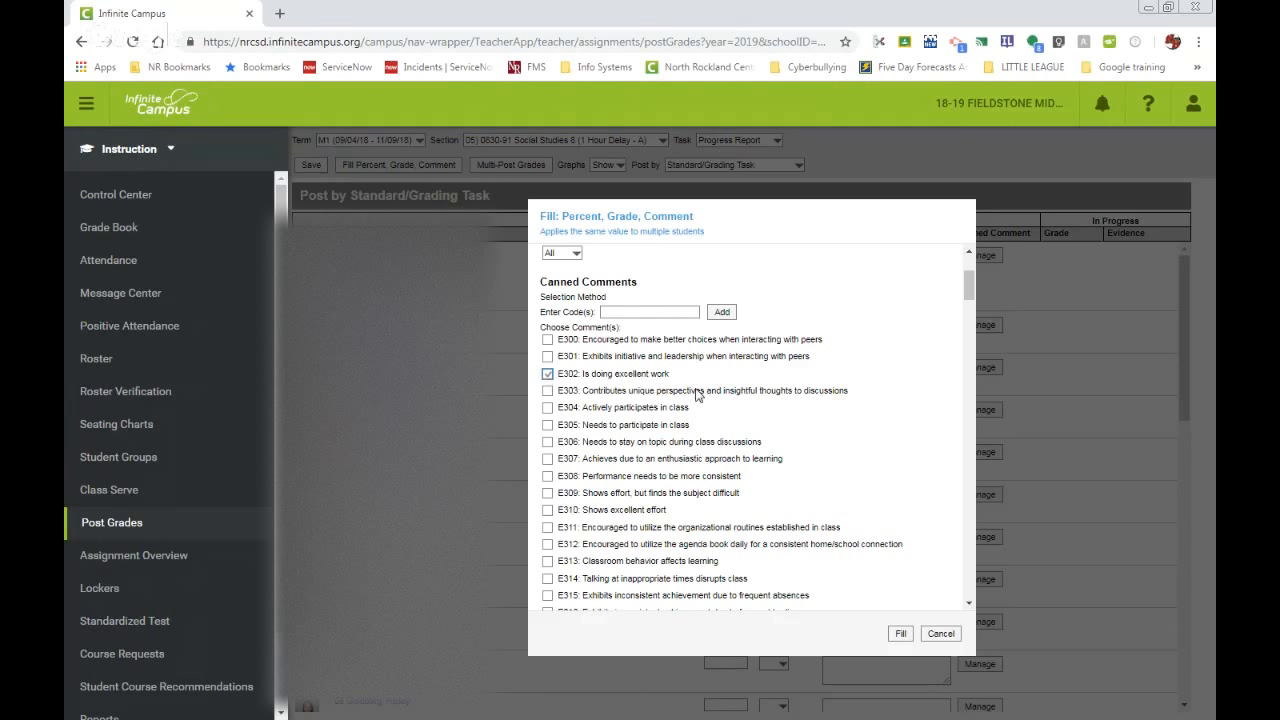
click(902, 634)
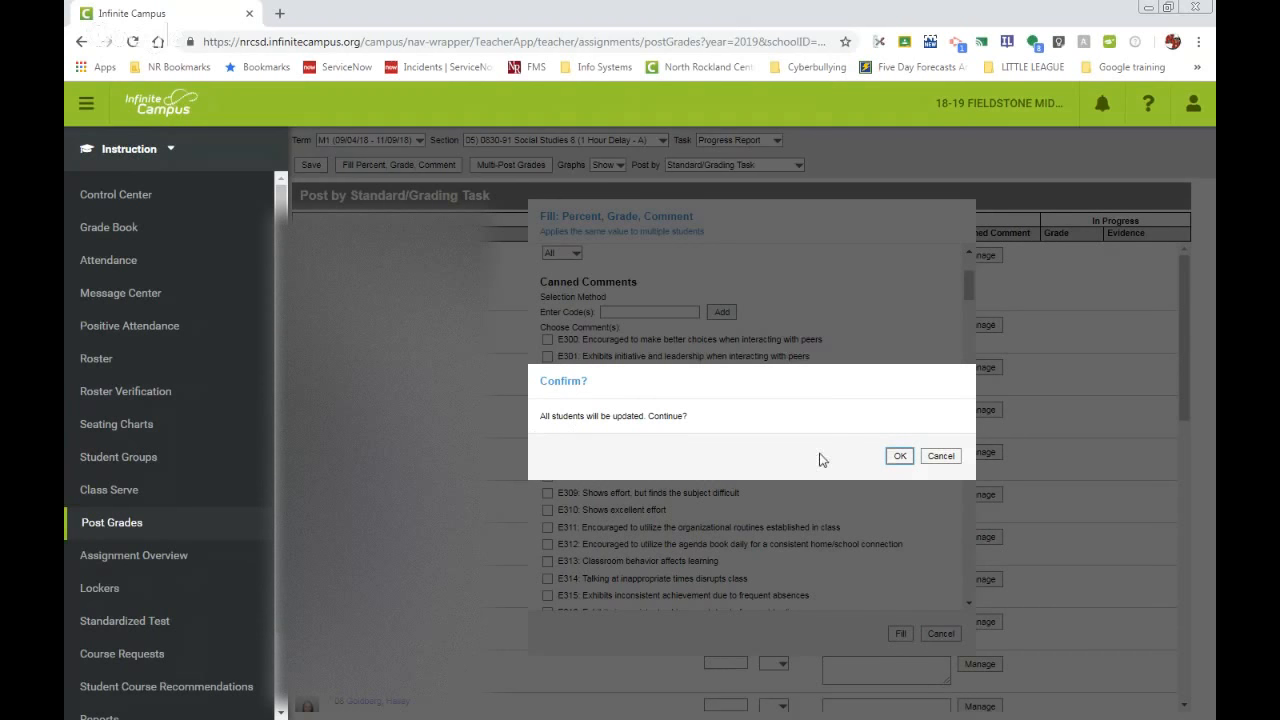
click(899, 456)
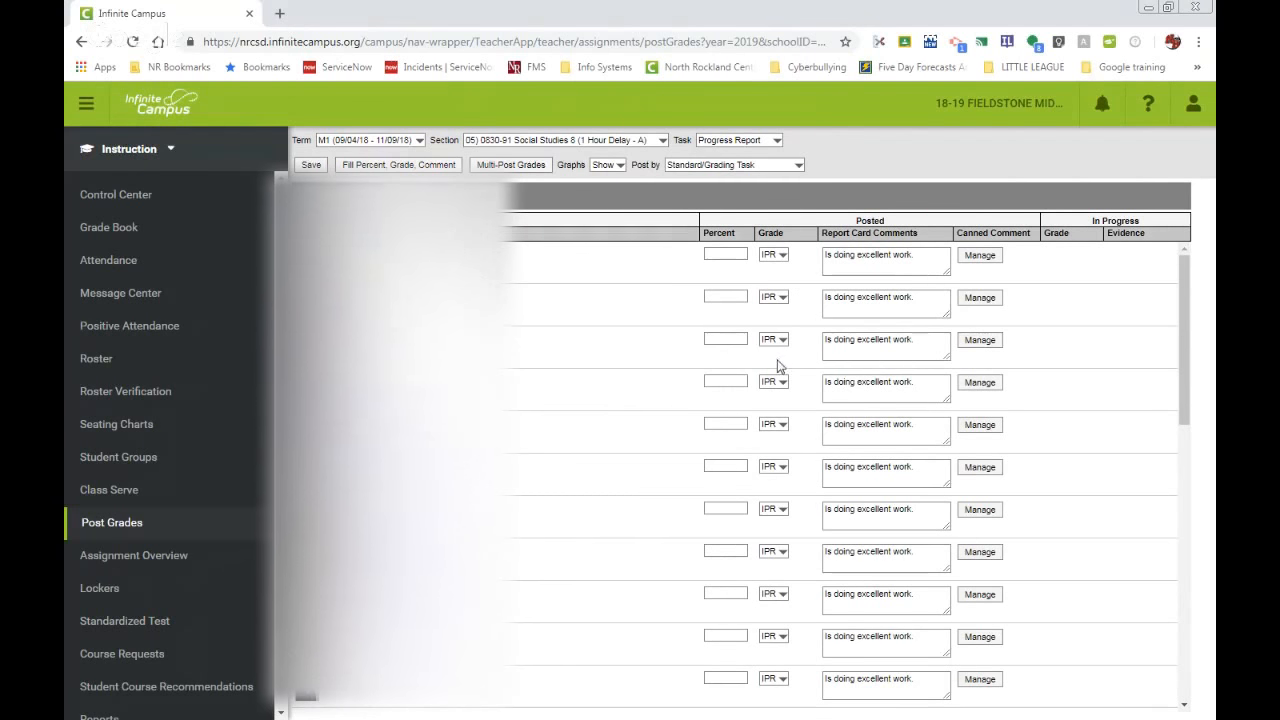
scroll(792, 594, down, 4)
scroll(795, 596, up, 5)
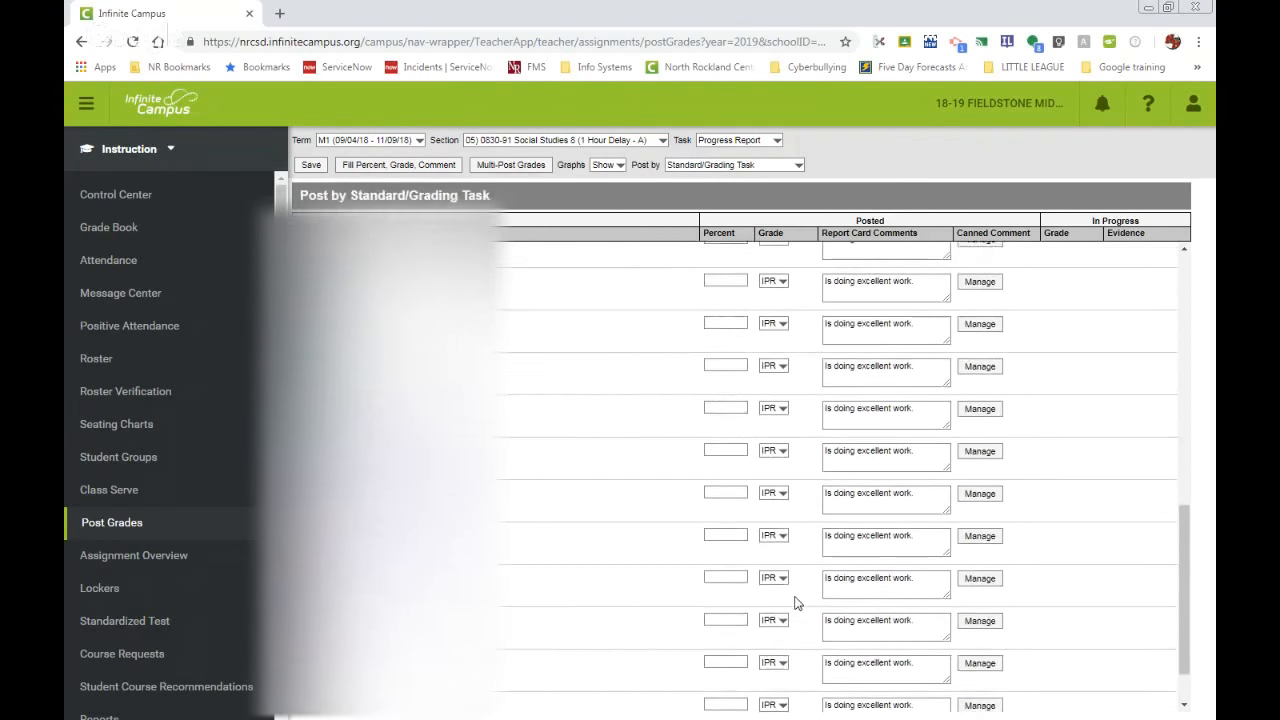